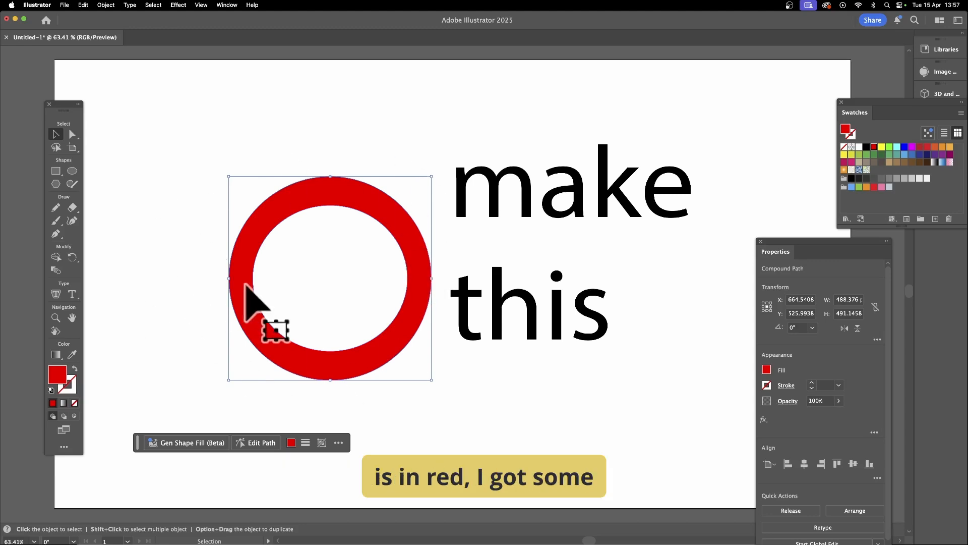
- Move the "make this" text over the red ring and enlarge it to about 619 × 601 px
{"action": "left_click", "coordinate": [555, 199]}
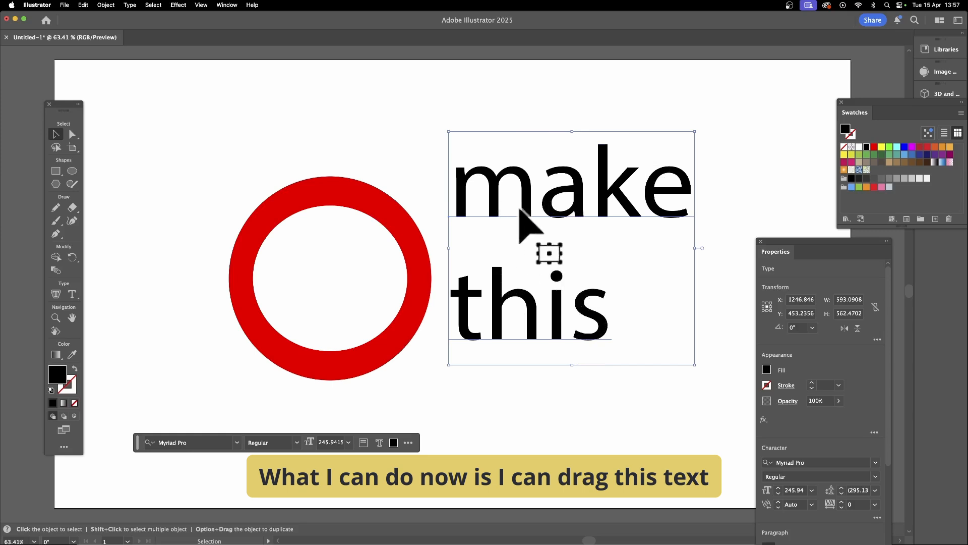
{"action": "left_click_drag", "start_coordinate": [522, 188], "coordinate": [285, 174]}
{"action": "left_click_drag", "start_coordinate": [433, 385], "coordinate": [445, 401]}
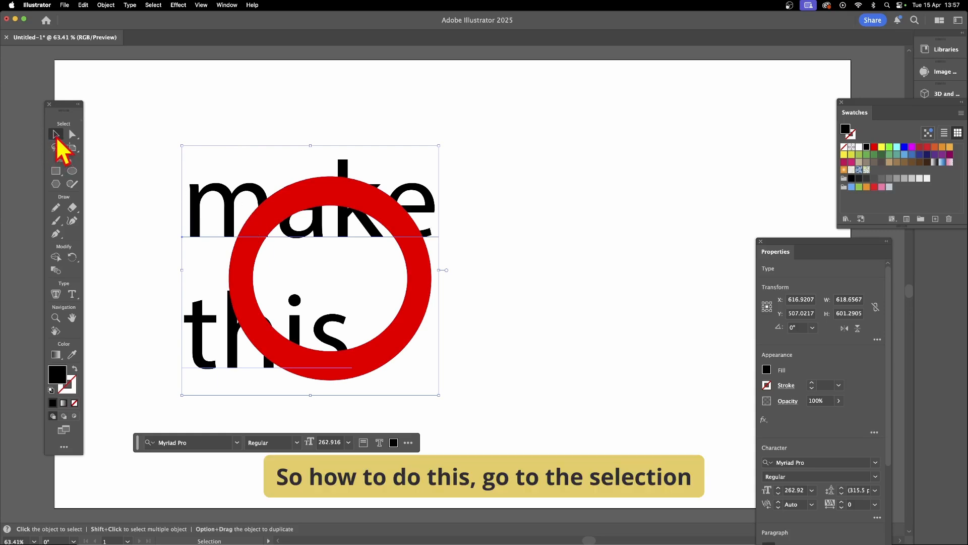
- Select the text and the red ring together and make an Intertwine object from them
{"action": "left_click_drag", "start_coordinate": [145, 107], "coordinate": [448, 438]}
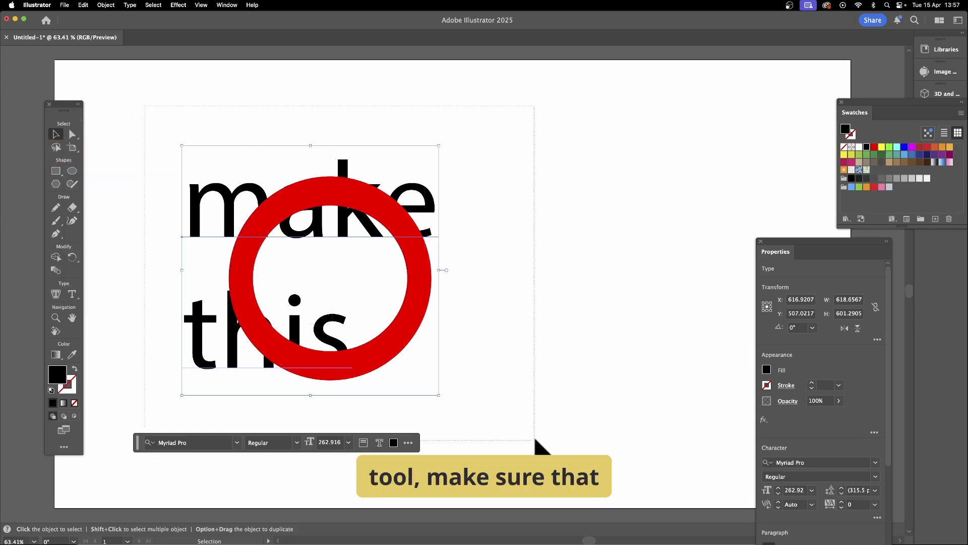
{"action": "left_click_drag", "start_coordinate": [535, 439], "coordinate": [536, 440]}
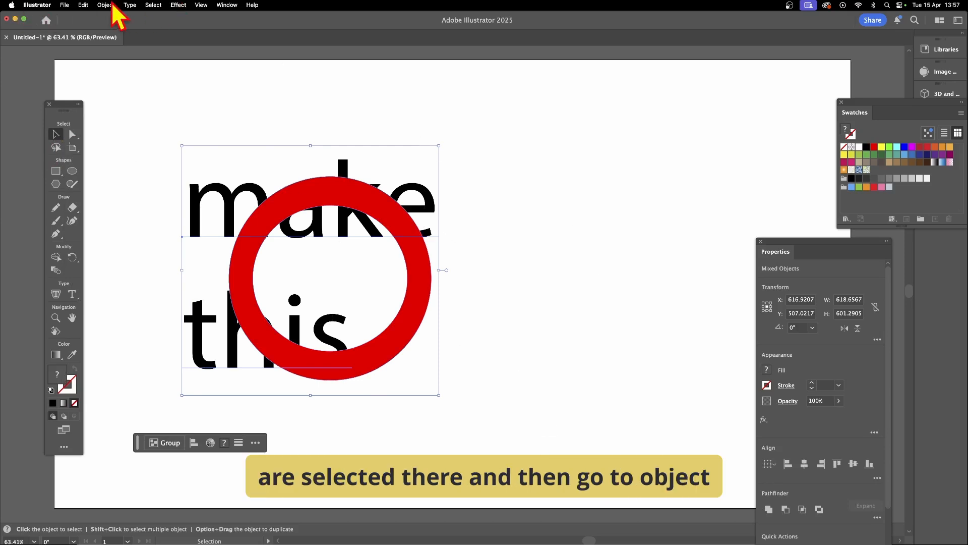
{"action": "left_click", "coordinate": [112, 5]}
{"action": "mouse_move", "coordinate": [137, 291]}
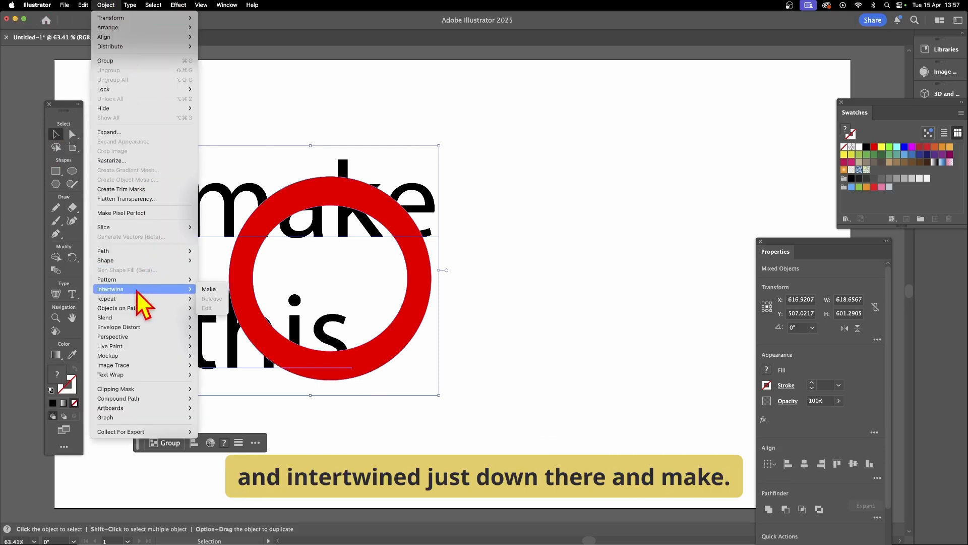
{"action": "left_click", "coordinate": [209, 289]}
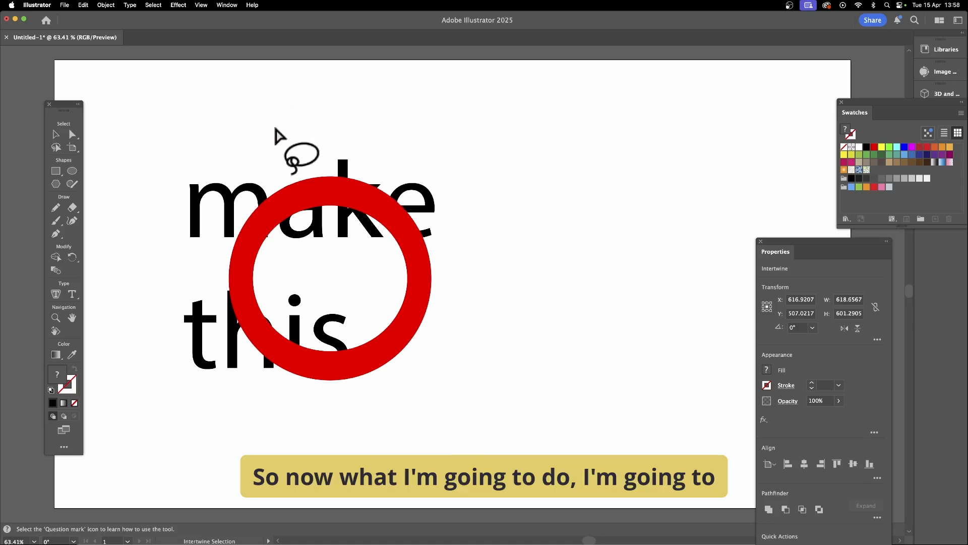
- Bring the letters m, k, h and s in front of the red ring where they overlap, keeping the e behind it
{"action": "left_click", "coordinate": [264, 221]}
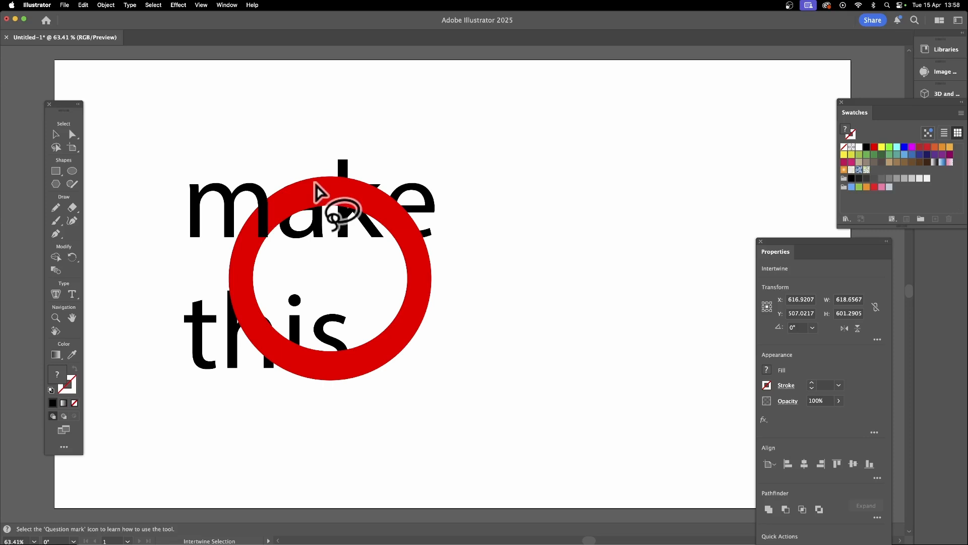
{"action": "left_click", "coordinate": [344, 191]}
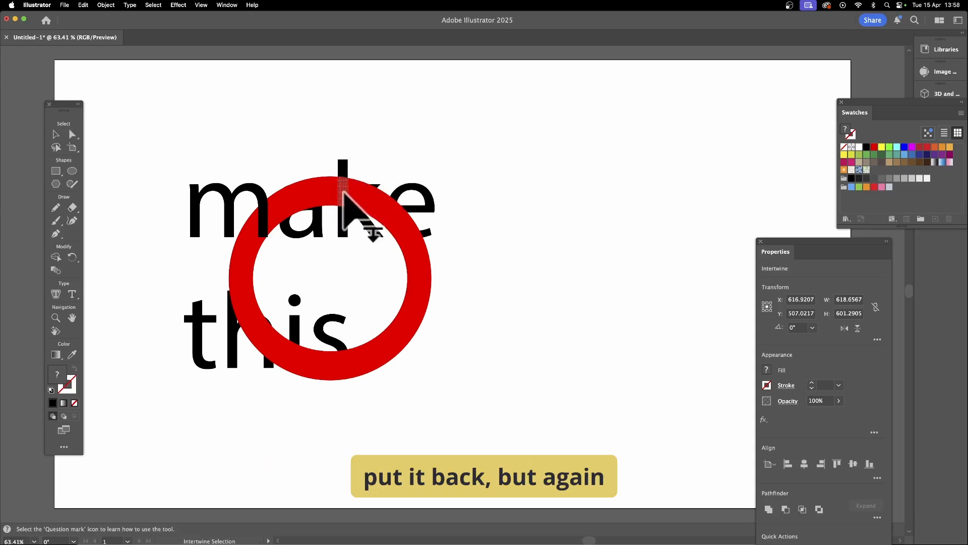
{"action": "left_click", "coordinate": [344, 192]}
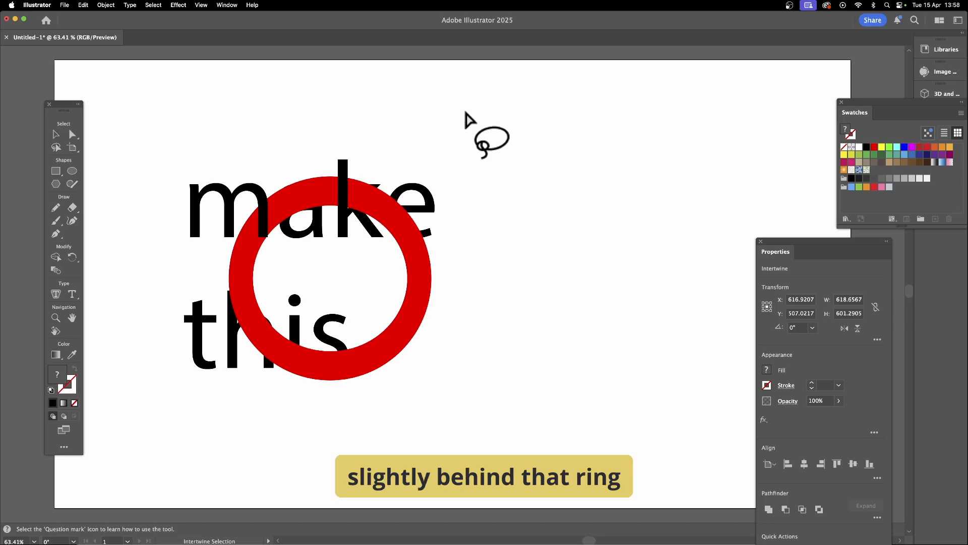
{"action": "left_click", "coordinate": [407, 222]}
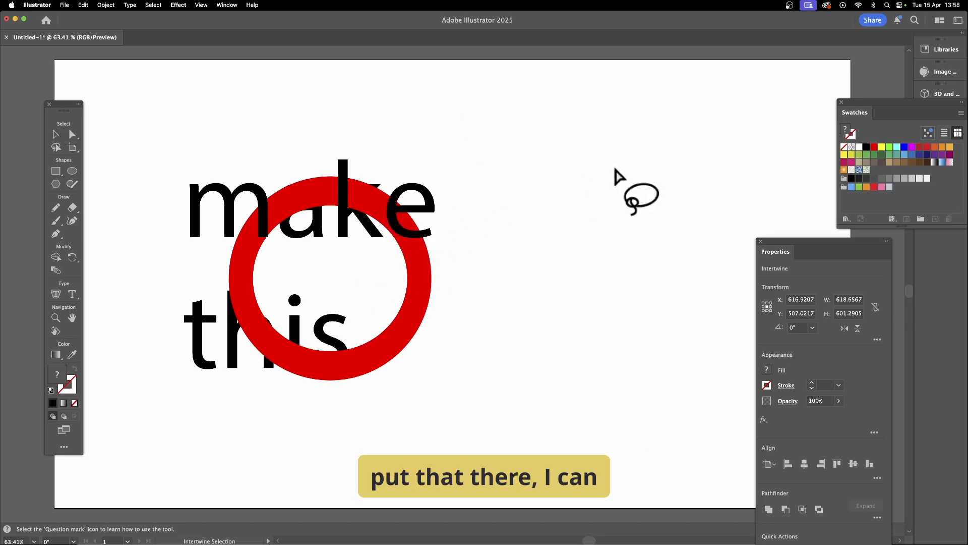
{"action": "left_click", "coordinate": [407, 236]}
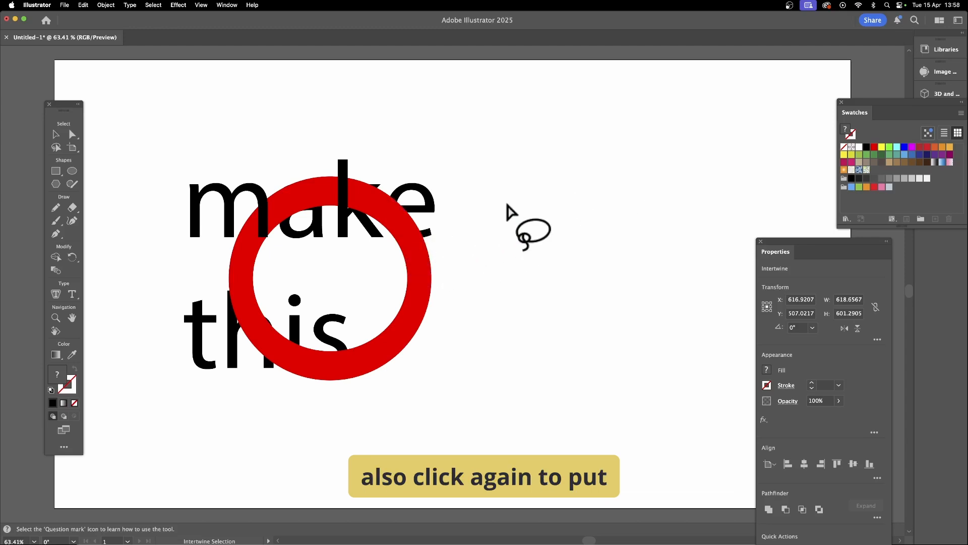
{"action": "left_click", "coordinate": [253, 322]}
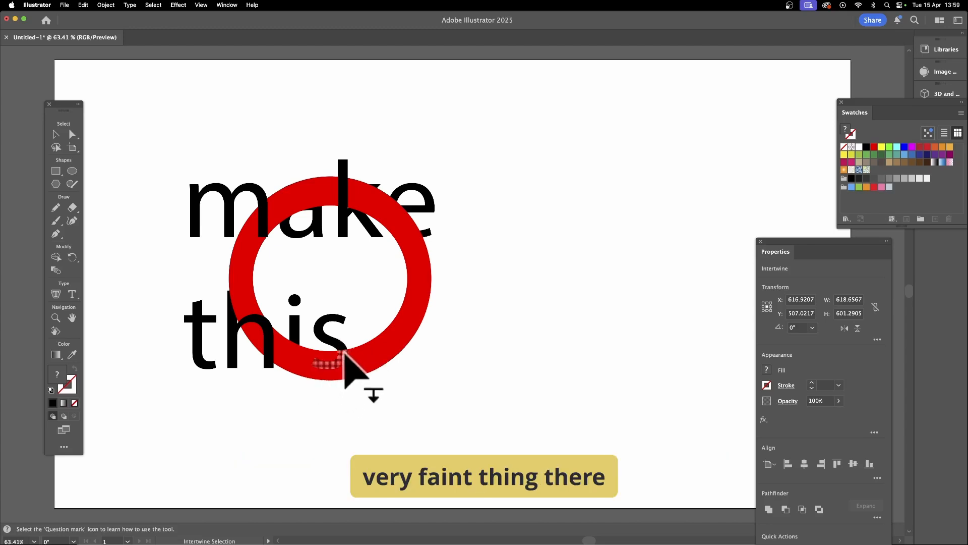
{"action": "left_click", "coordinate": [330, 367]}
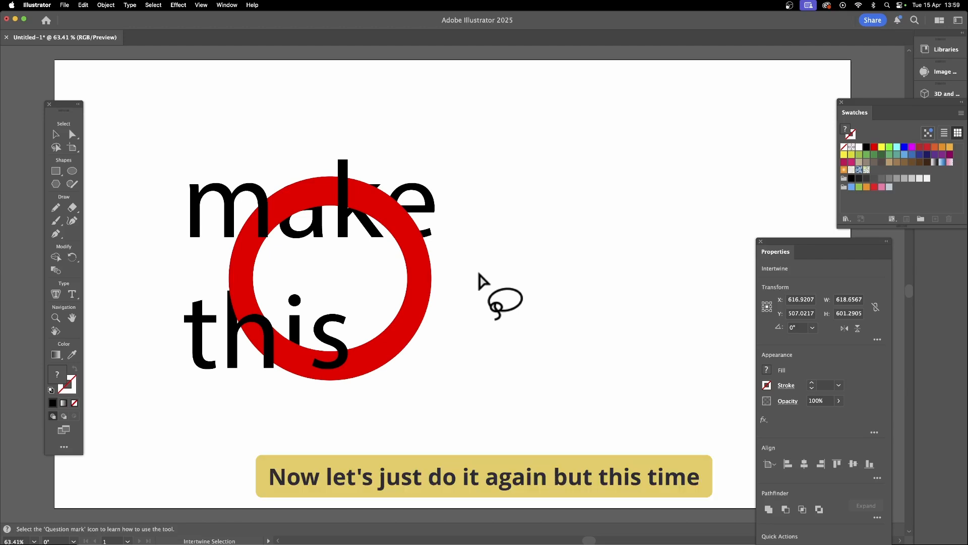
- Delete the intertwined text and ring from the artboard
{"action": "left_click", "coordinate": [56, 135]}
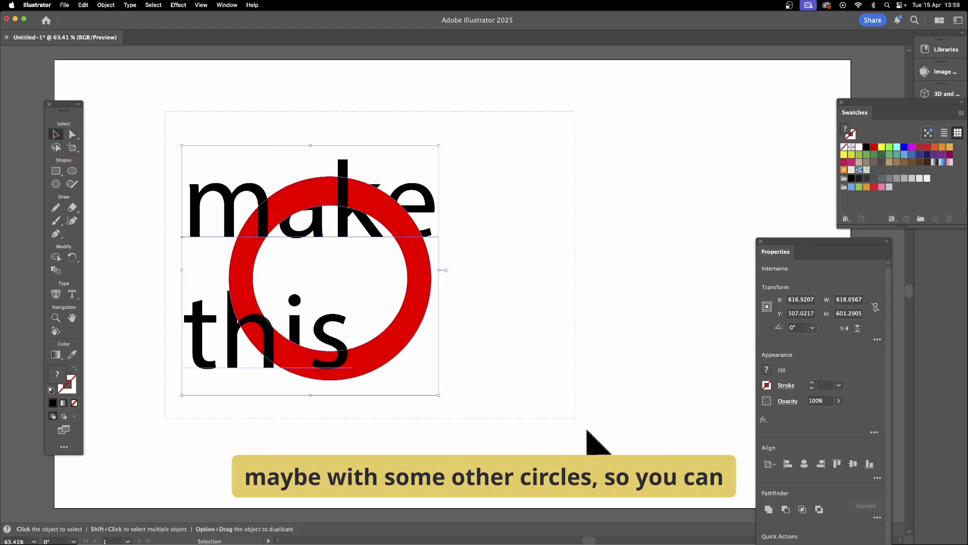
{"action": "key", "text": "Delete"}
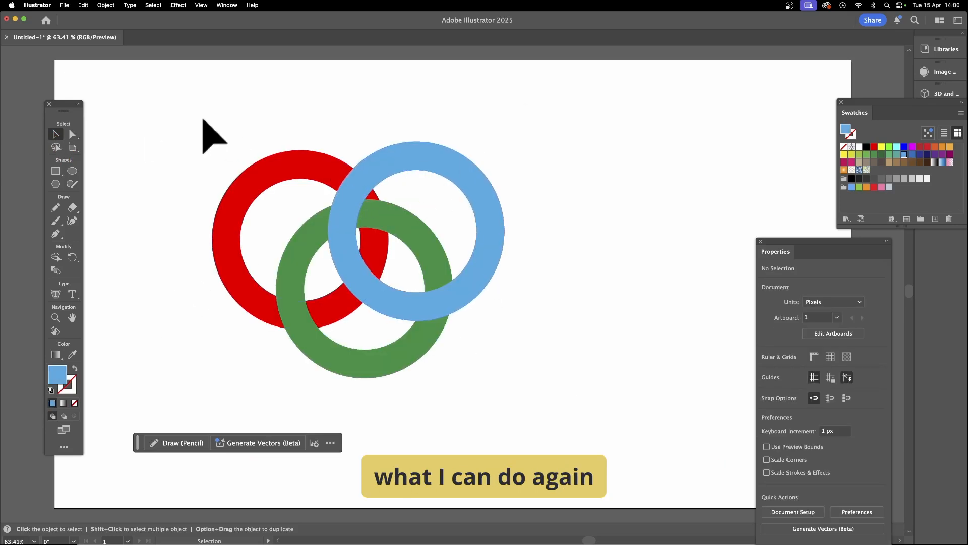
- Select the red, green and blue rings and make an Intertwine object from them
{"action": "left_click_drag", "start_coordinate": [156, 113], "coordinate": [614, 448]}
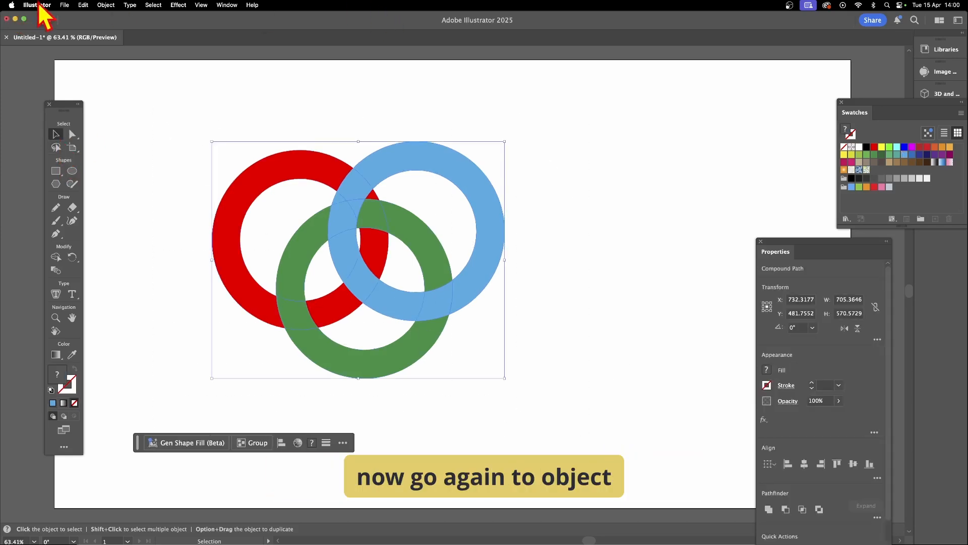
{"action": "left_click", "coordinate": [100, 6]}
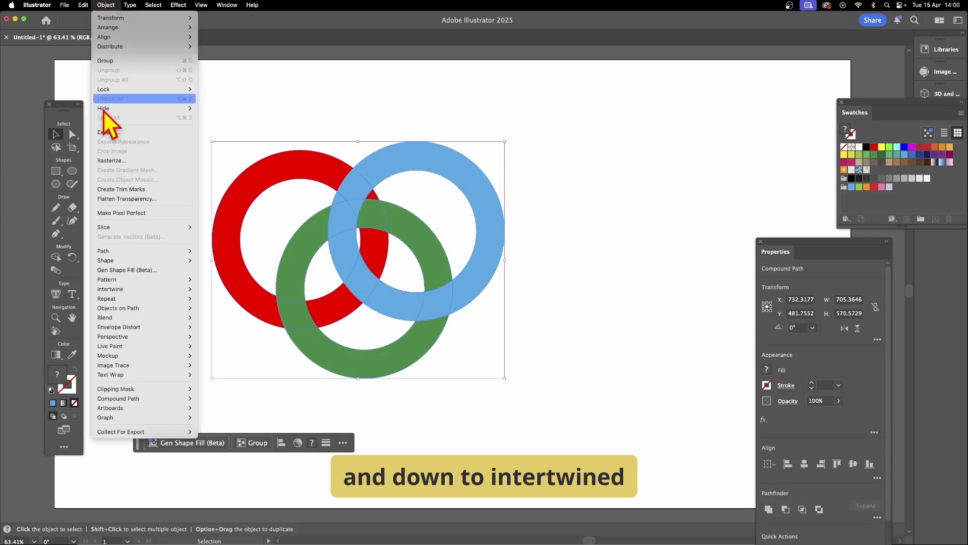
{"action": "mouse_move", "coordinate": [136, 289]}
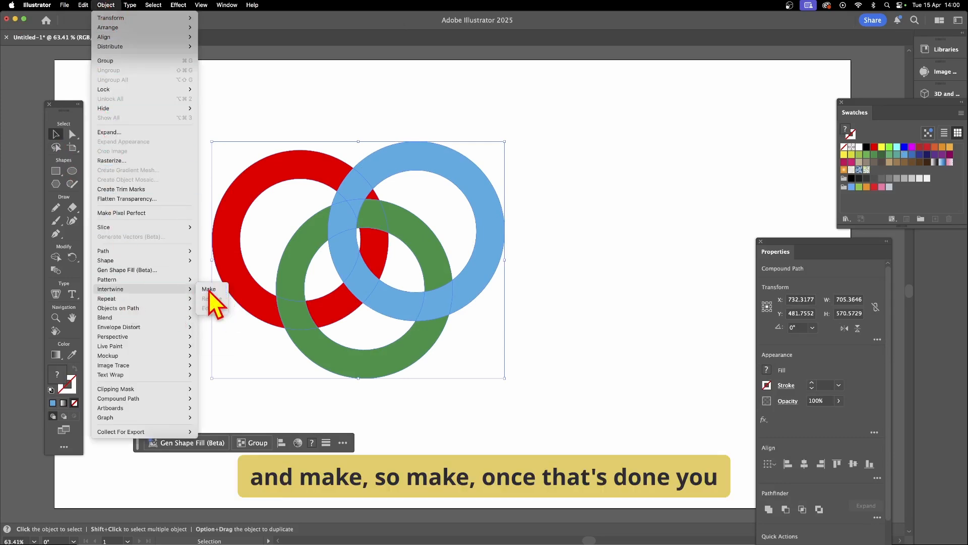
{"action": "left_click", "coordinate": [209, 290]}
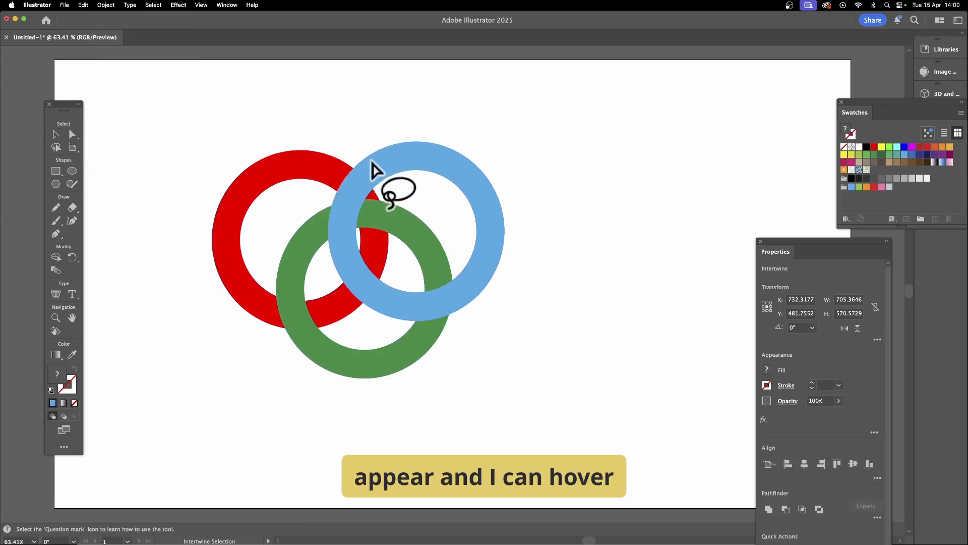
- Weave the rings with green in front at the upper crossings, red over green at lower left and blue over green at lower right
{"action": "mouse_move", "coordinate": [344, 237]}
{"action": "left_mouse_down"}
{"action": "mouse_move", "coordinate": [346, 296]}
{"action": "mouse_move", "coordinate": [371, 292]}
{"action": "left_mouse_up"}
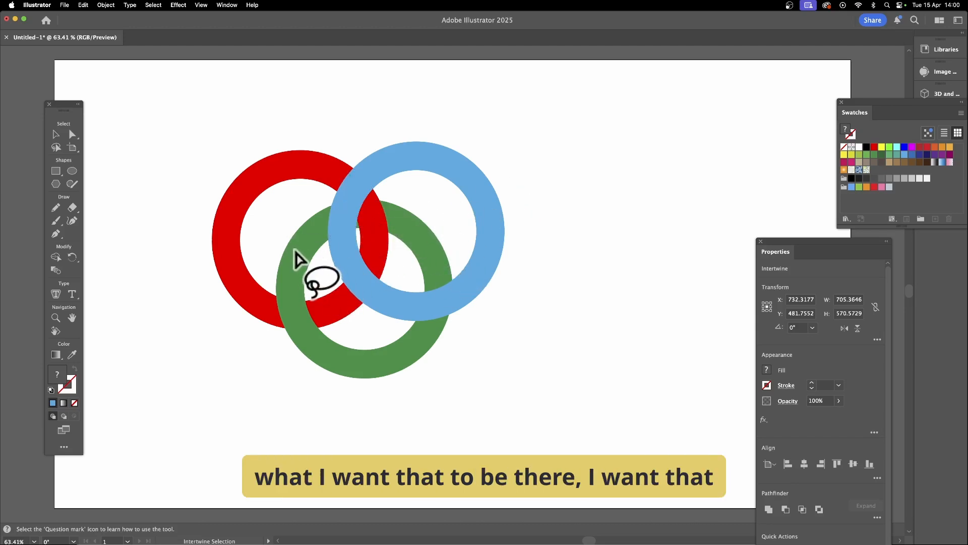
{"action": "left_click", "coordinate": [429, 309]}
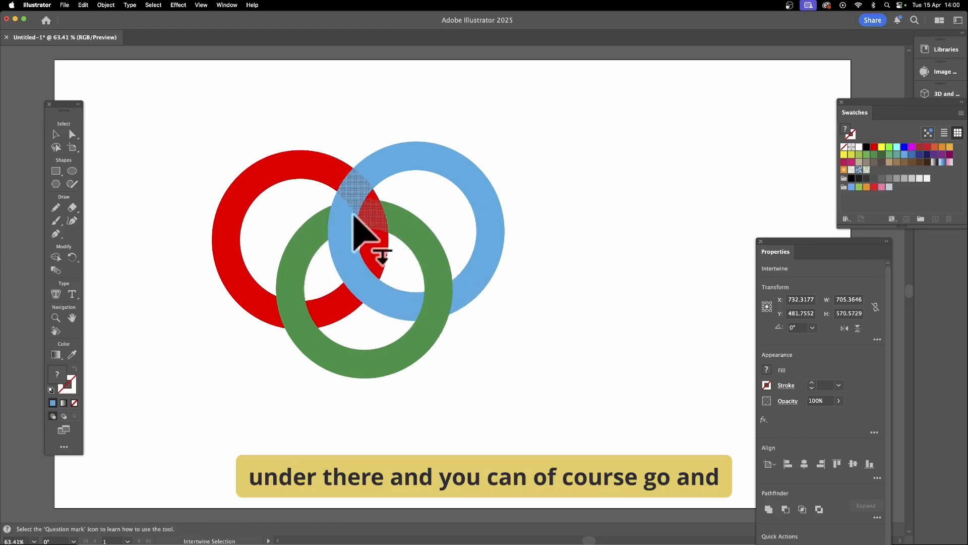
{"action": "left_click", "coordinate": [302, 325]}
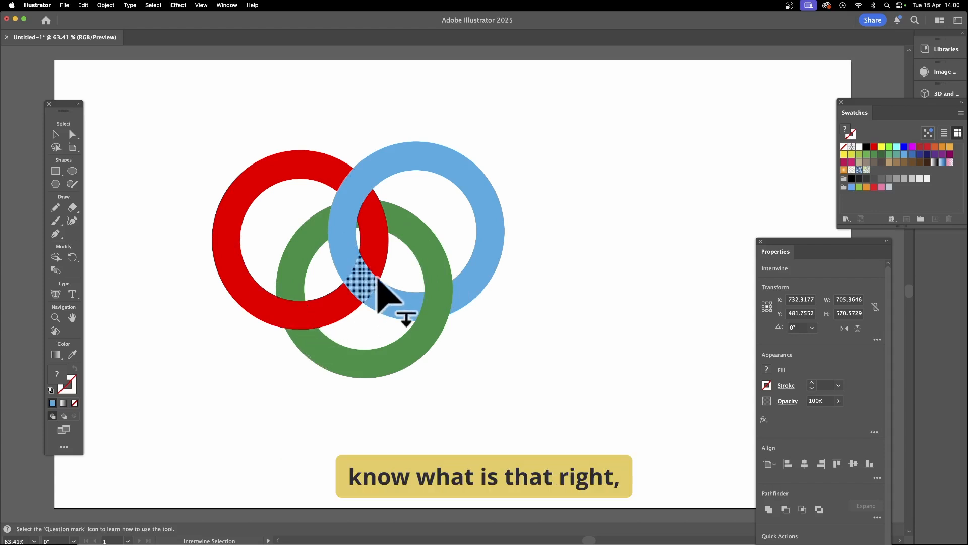
{"action": "left_click", "coordinate": [368, 194]}
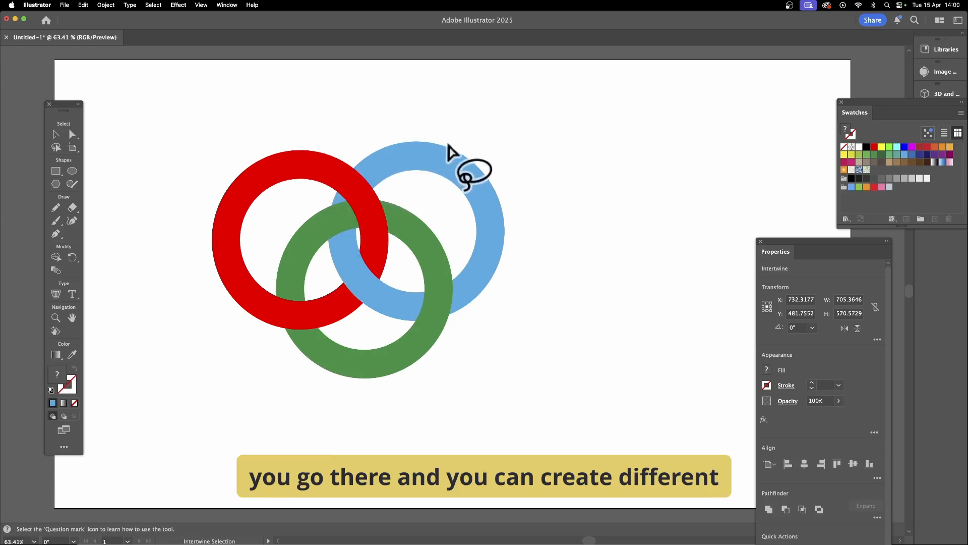
{"action": "left_click", "coordinate": [371, 283]}
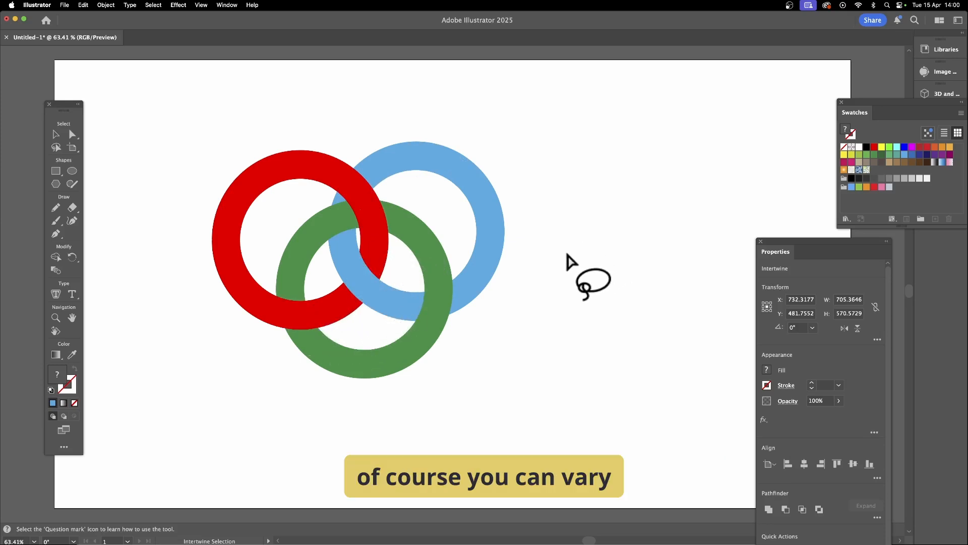
{"action": "left_click", "coordinate": [438, 304]}
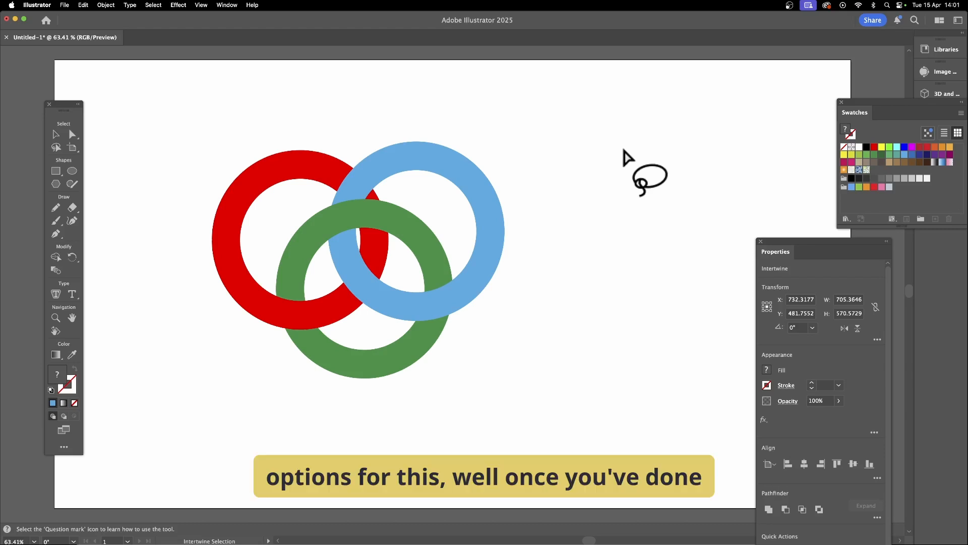
- Move the intertwined rings toward the artboard's upper left and enlarge them to about 968 × 781 px
{"action": "left_click", "coordinate": [55, 134]}
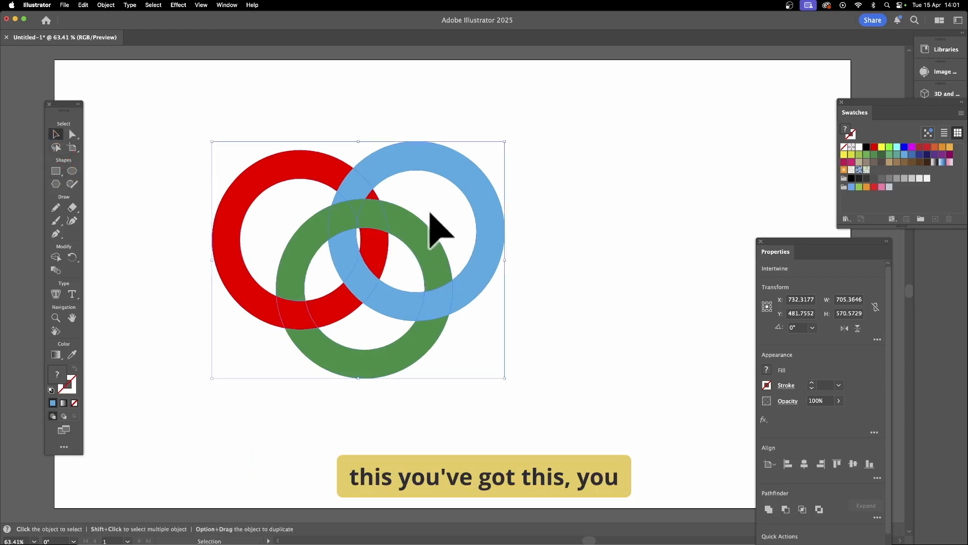
{"action": "left_click_drag", "start_coordinate": [380, 187], "coordinate": [339, 155]}
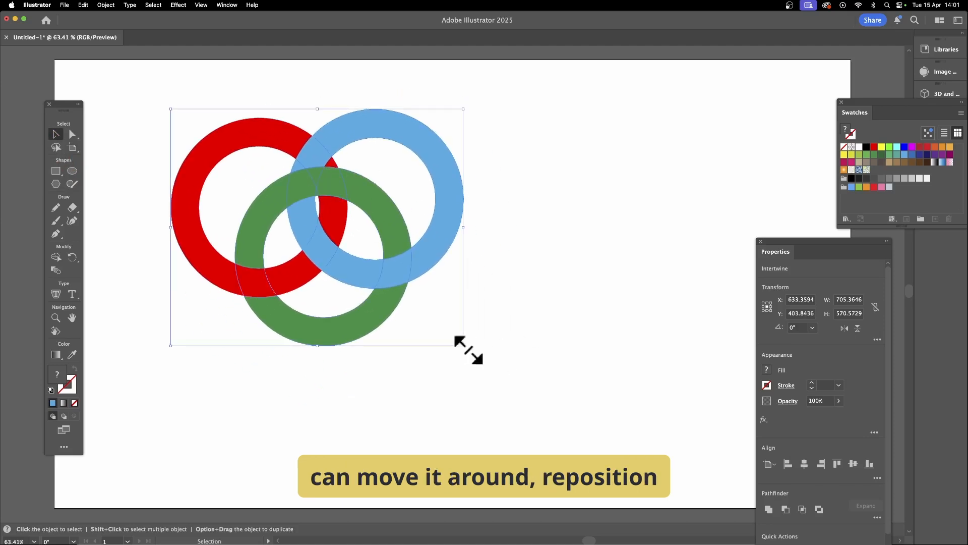
{"action": "left_click_drag", "start_coordinate": [469, 349], "coordinate": [578, 438]}
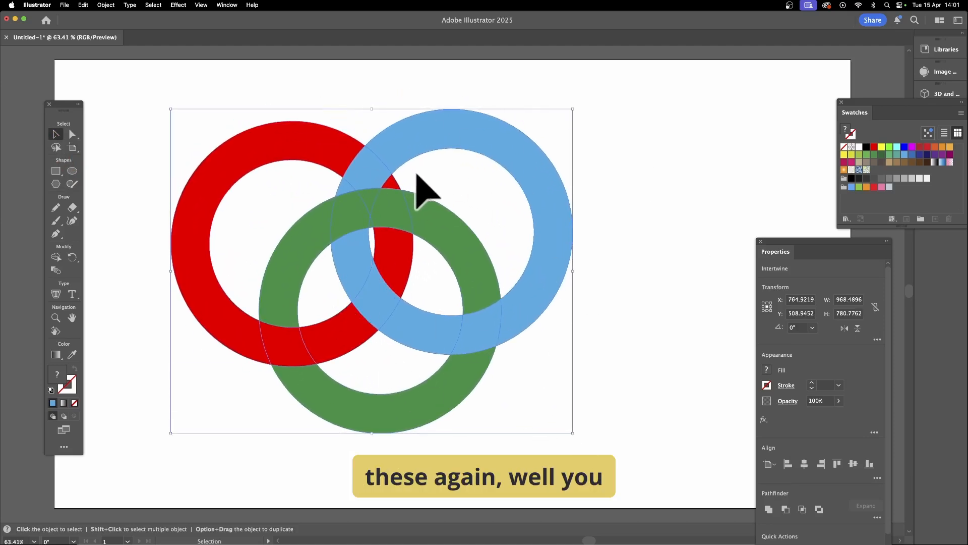
- Expand the intertwined rings with the default Expand options
{"action": "left_click", "coordinate": [107, 6]}
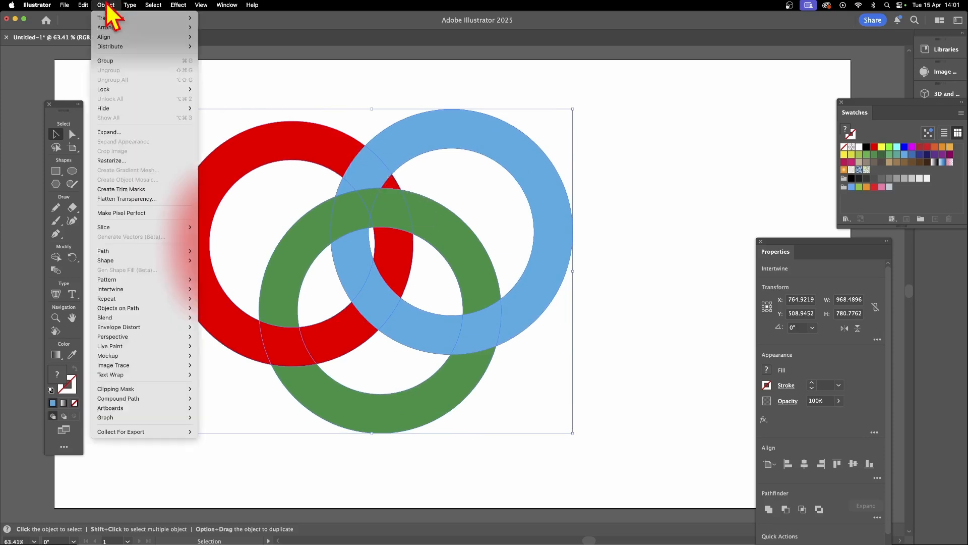
{"action": "left_click", "coordinate": [117, 132]}
{"action": "left_click", "coordinate": [516, 345]}
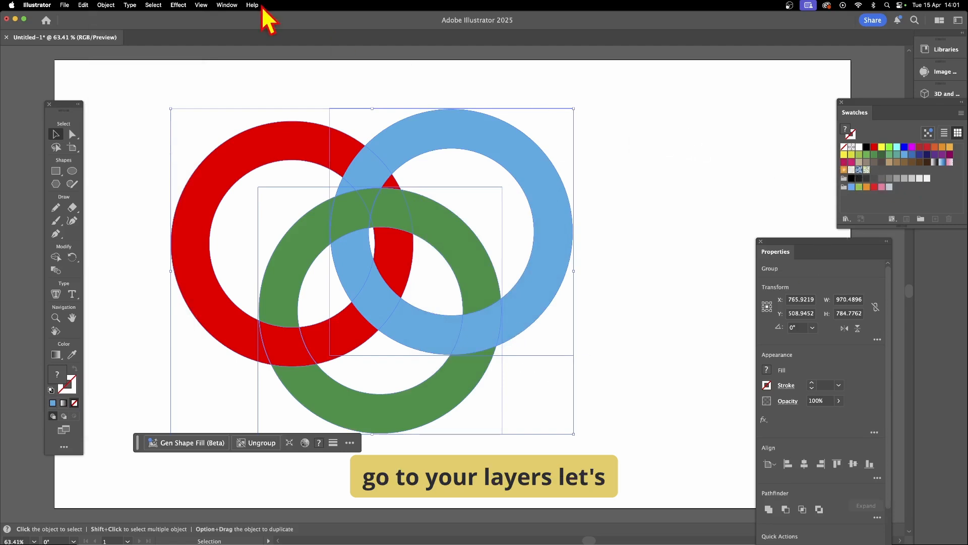
- Show the layer structure and unfold the expanded group and its first clip group to examine their contents
{"action": "left_click", "coordinate": [217, 5]}
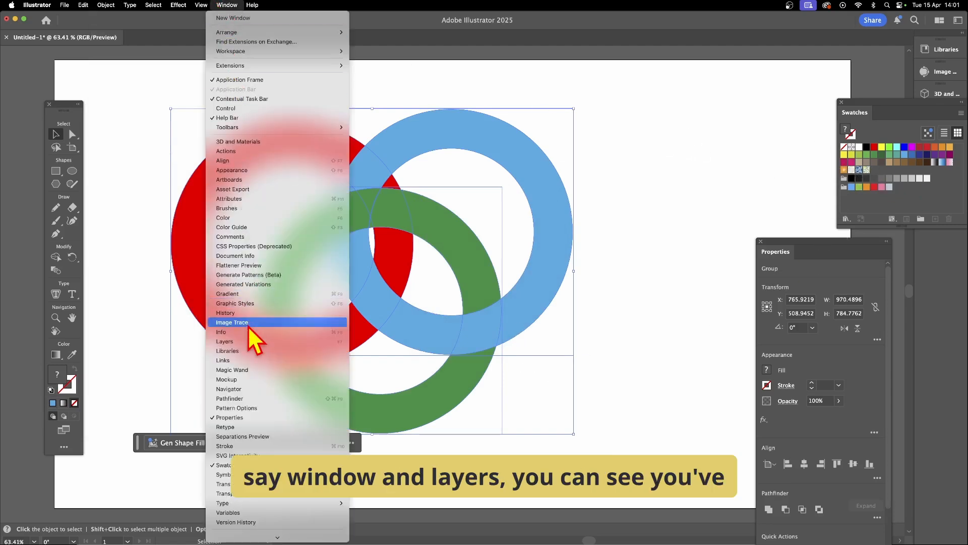
{"action": "left_click", "coordinate": [249, 342]}
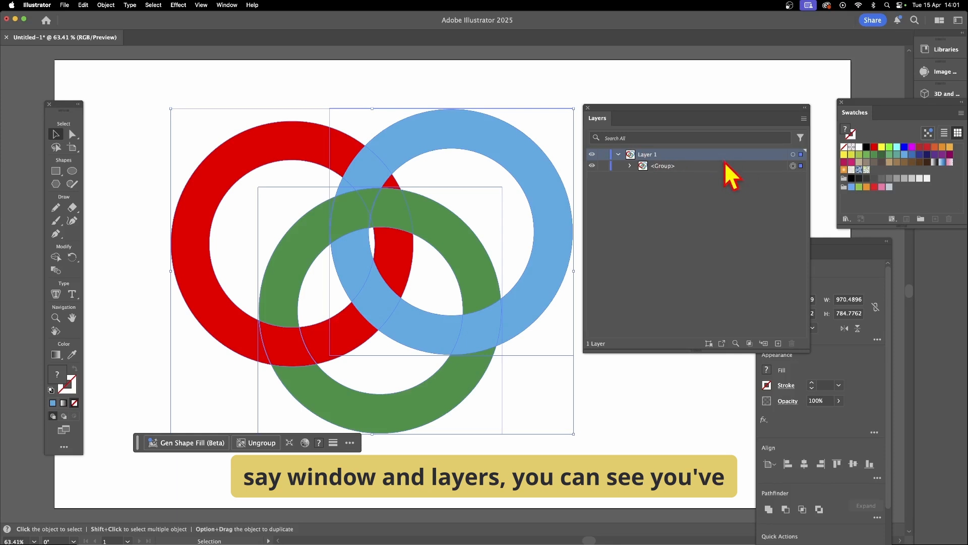
{"action": "left_click", "coordinate": [631, 167]}
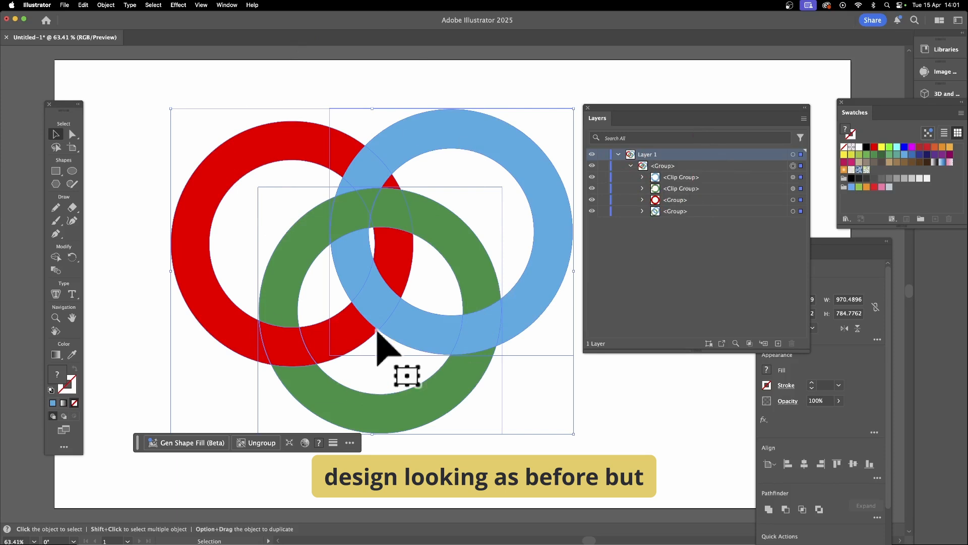
{"action": "left_click", "coordinate": [642, 177]}
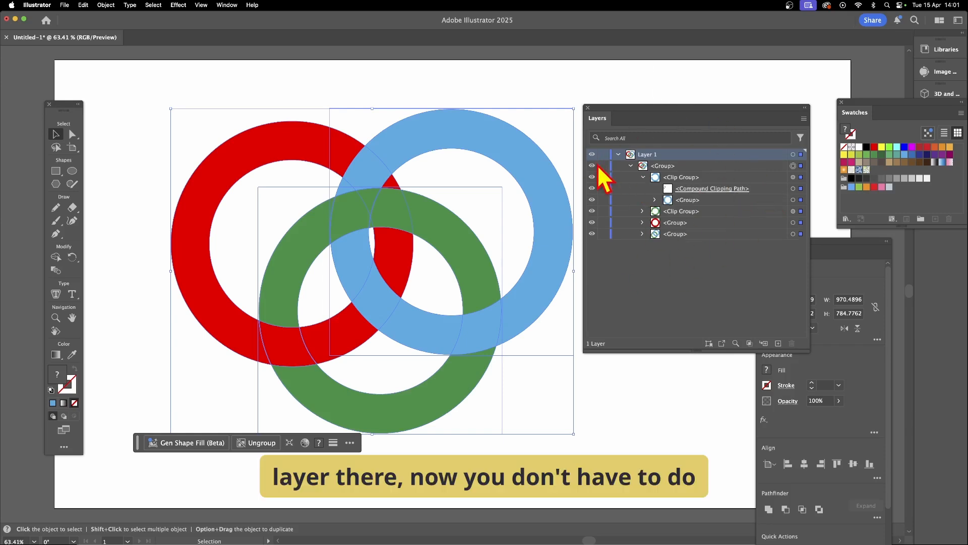
- Undo the expansion of the rings to restore the live Intertwine object
{"action": "key", "text": "super+z"}
{"action": "key", "text": "super+z"}
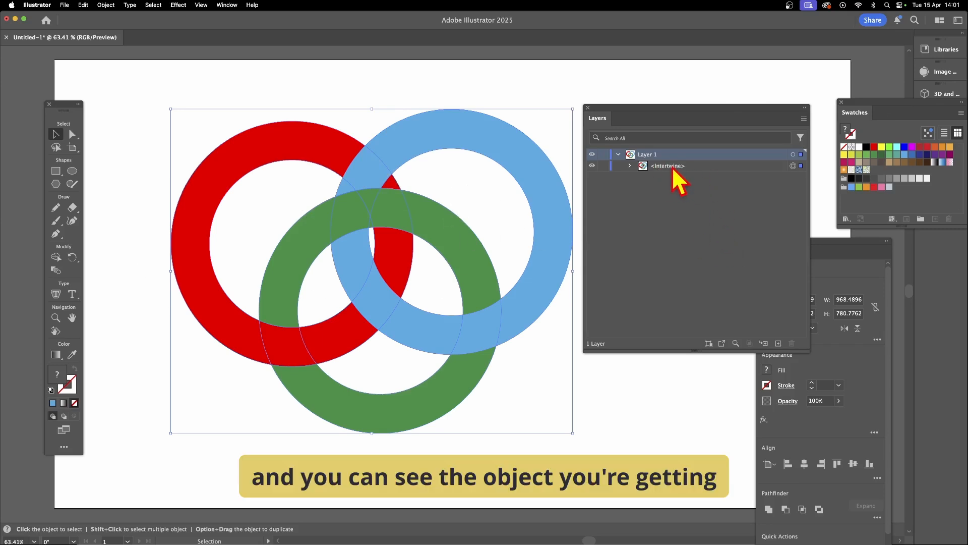
- Unfold the Intertwine object in the layer structure to examine the three ring paths it contains
{"action": "left_click", "coordinate": [630, 167]}
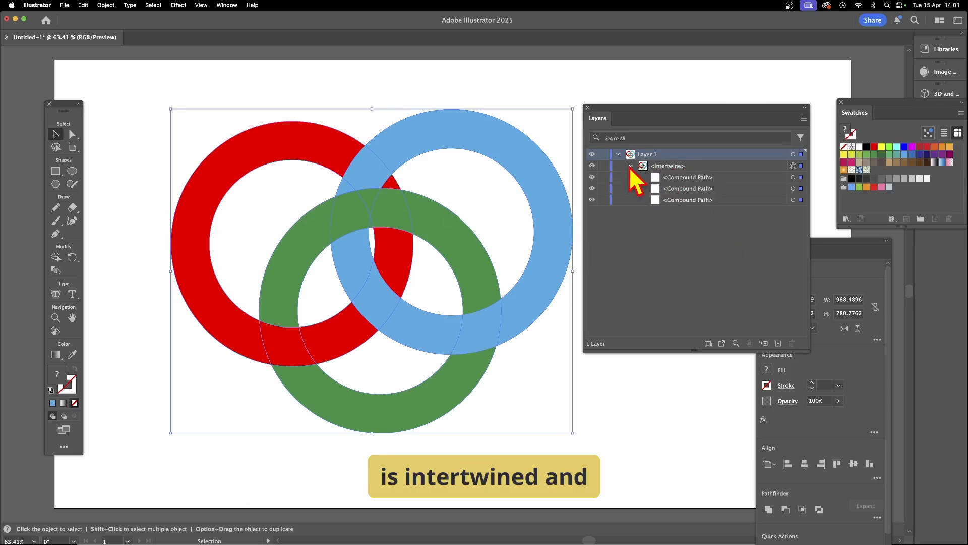
{"action": "left_click", "coordinate": [694, 190]}
{"action": "left_click", "coordinate": [693, 199]}
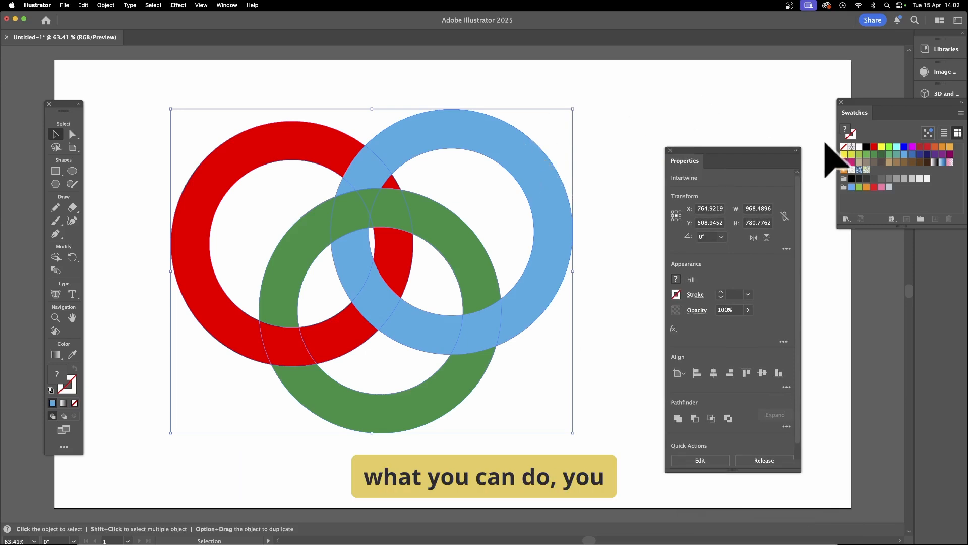
- Edit the intertwined rings so the green ring passes in front of the red and blue rings at its lower overlaps
{"action": "left_click", "coordinate": [105, 4]}
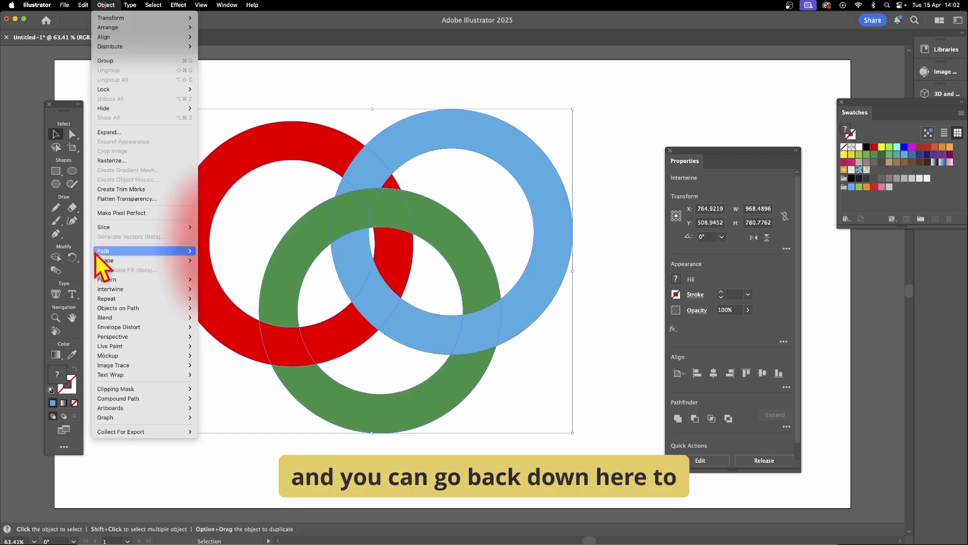
{"action": "mouse_move", "coordinate": [115, 299]}
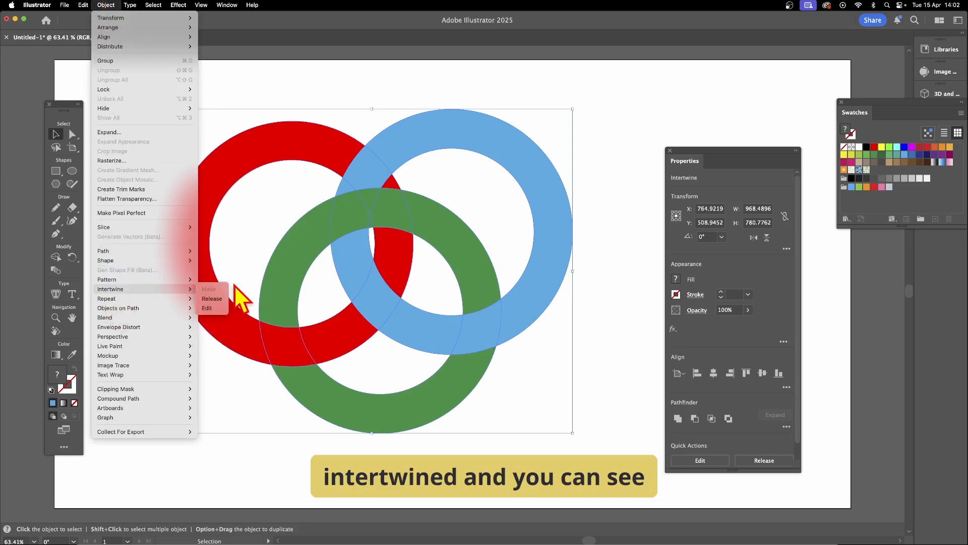
{"action": "left_click", "coordinate": [219, 311]}
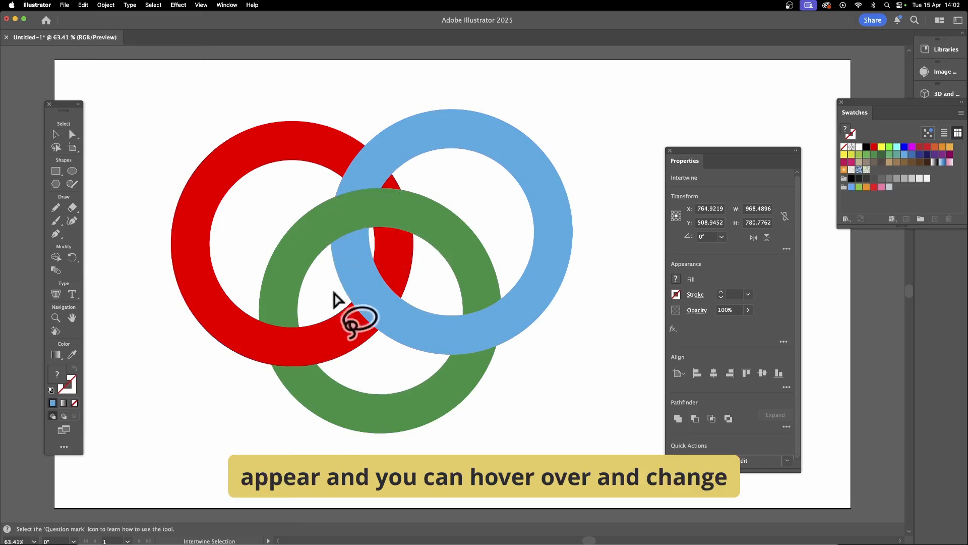
{"action": "left_click", "coordinate": [290, 353]}
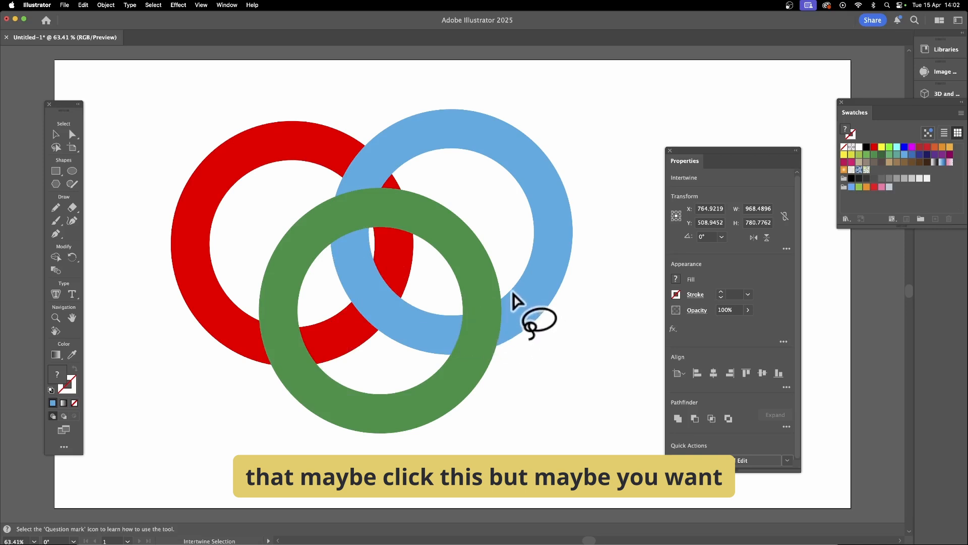
- Leave intertwine editing for the Selection tool and move the rings slightly down and left to about X 731, Y 540 px
{"action": "left_click", "coordinate": [112, 6]}
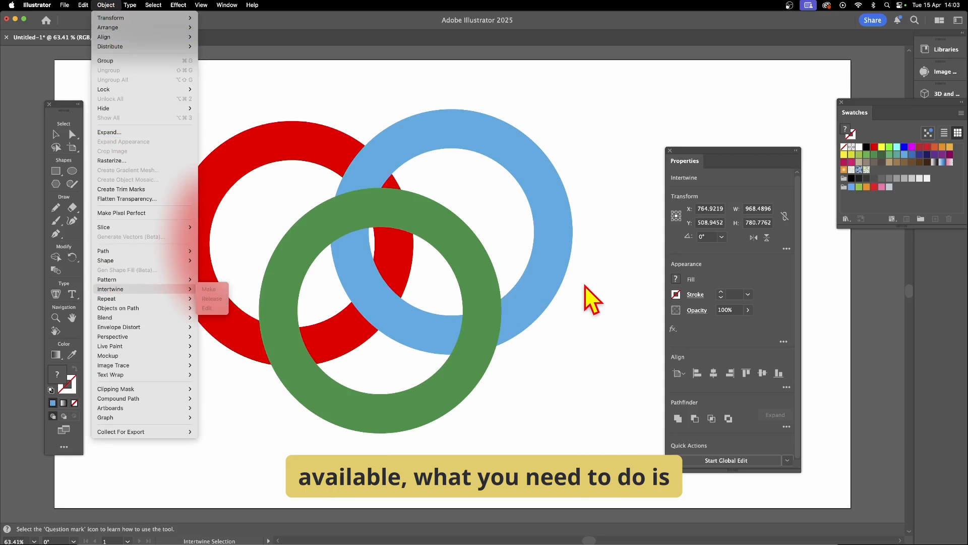
{"action": "left_click", "coordinate": [585, 286]}
{"action": "left_click", "coordinate": [60, 136]}
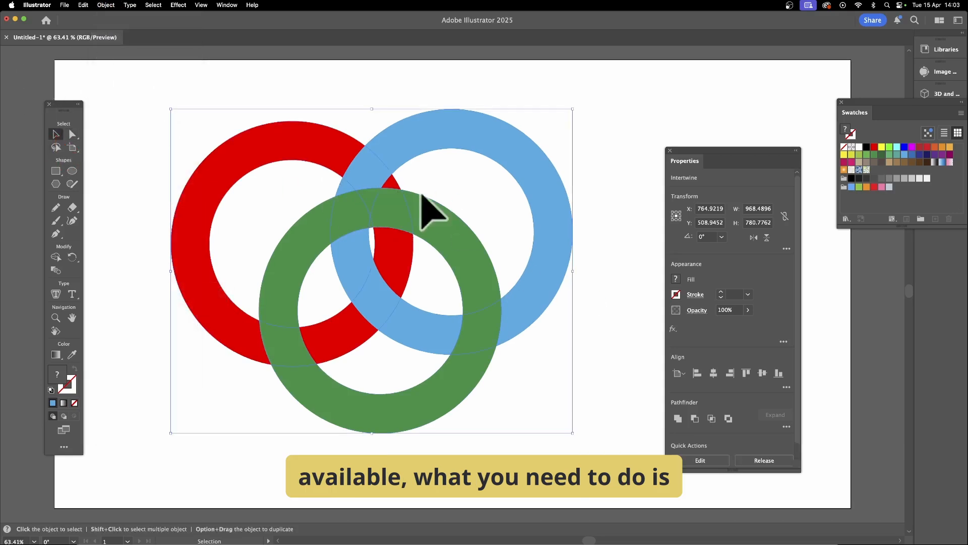
{"action": "mouse_move", "coordinate": [375, 206]}
{"action": "left_mouse_down"}
{"action": "mouse_move", "coordinate": [368, 232]}
{"action": "mouse_move", "coordinate": [362, 219]}
{"action": "left_mouse_up"}
- Release the Intertwine object back into the separate ring paths
{"action": "left_click", "coordinate": [106, 5]}
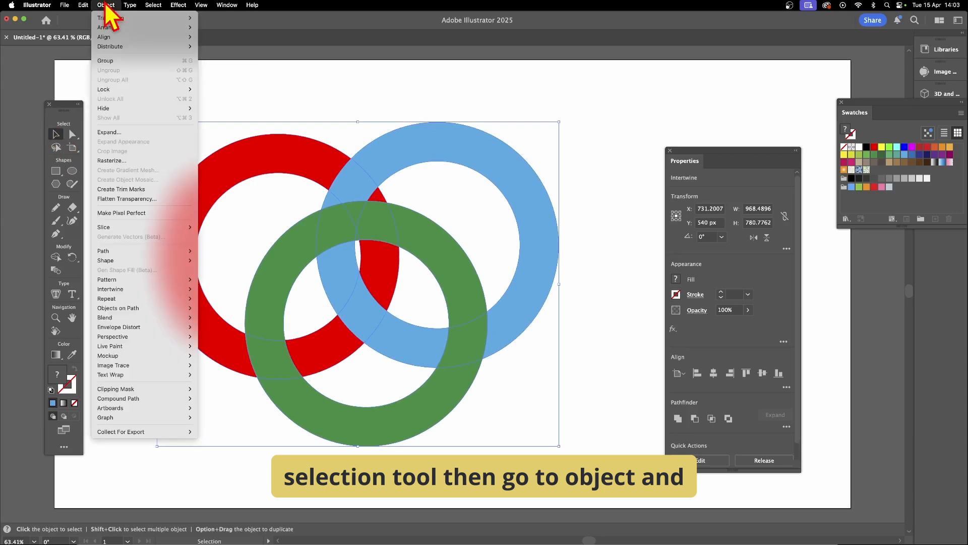
{"action": "mouse_move", "coordinate": [121, 289]}
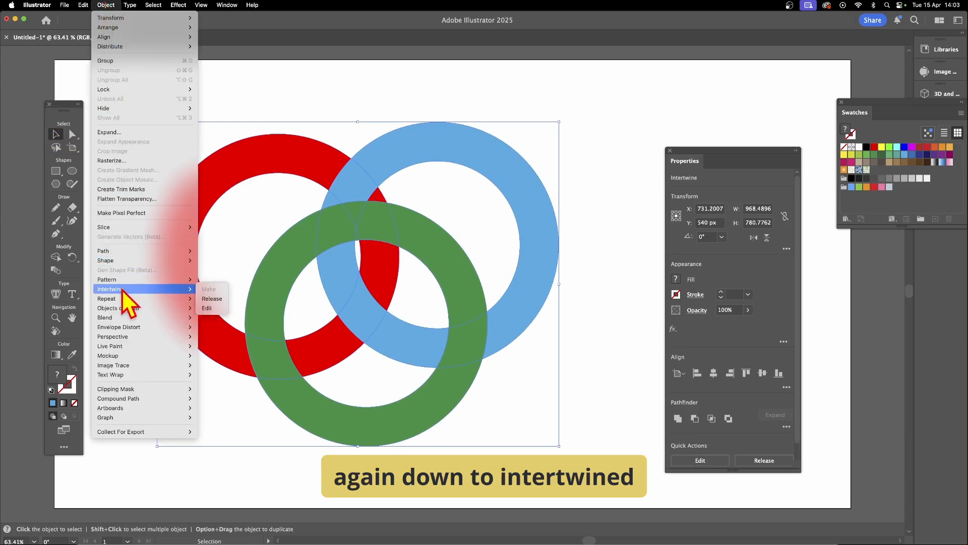
{"action": "left_click", "coordinate": [212, 299]}
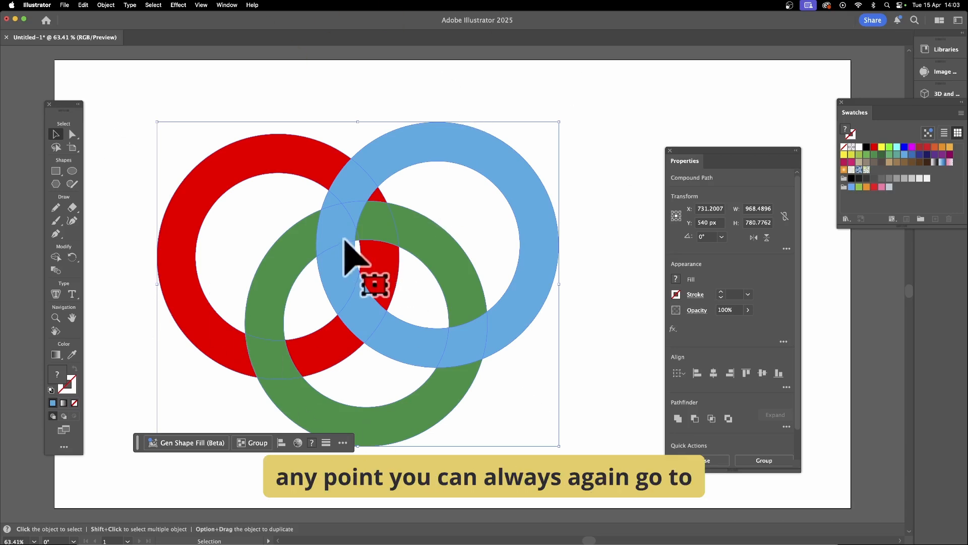
{"action": "left_click", "coordinate": [103, 6]}
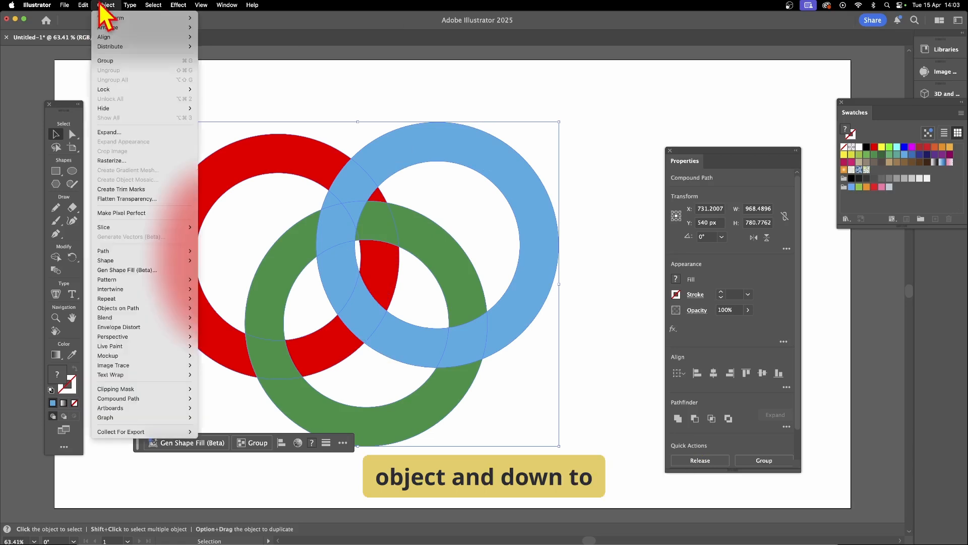
{"action": "mouse_move", "coordinate": [130, 290]}
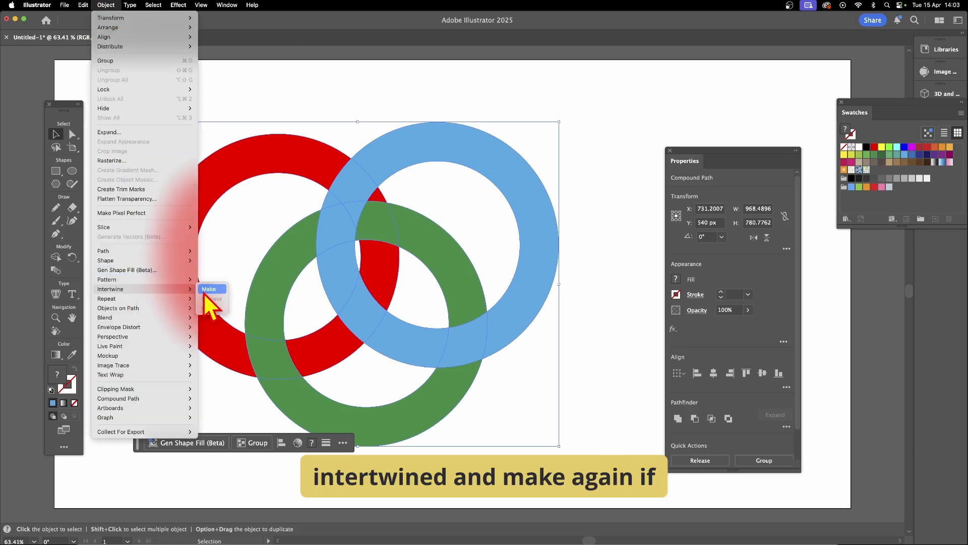
{"action": "left_click", "coordinate": [600, 286]}
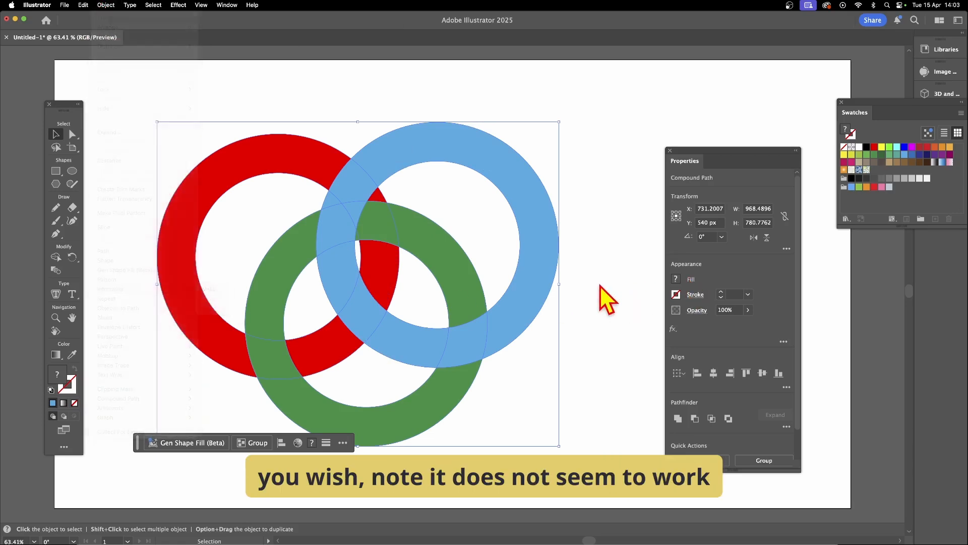